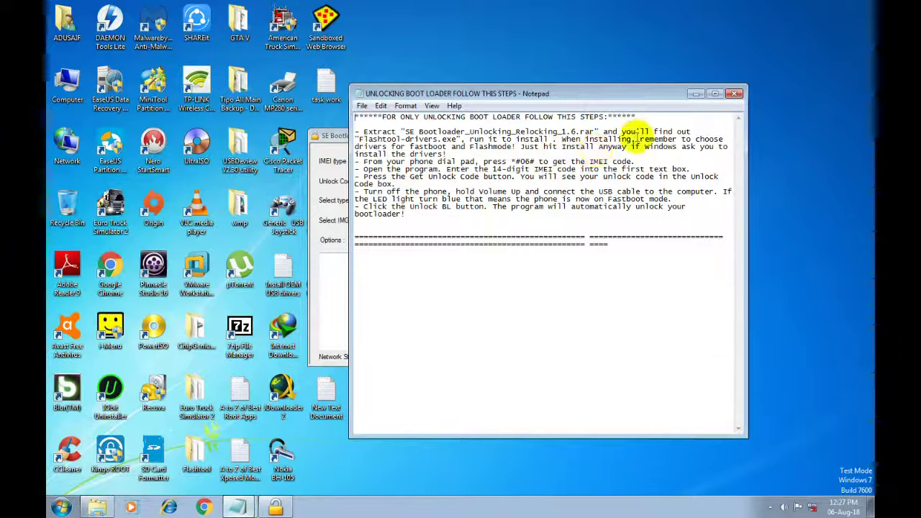
Step: Highlight the instruction about the 14-digit IMEI, paste the phone's IMEI into the bootloader tool and return to the notes
{"action": "left_click_drag", "start_coordinate": [691, 170], "coordinate": [370, 169]}
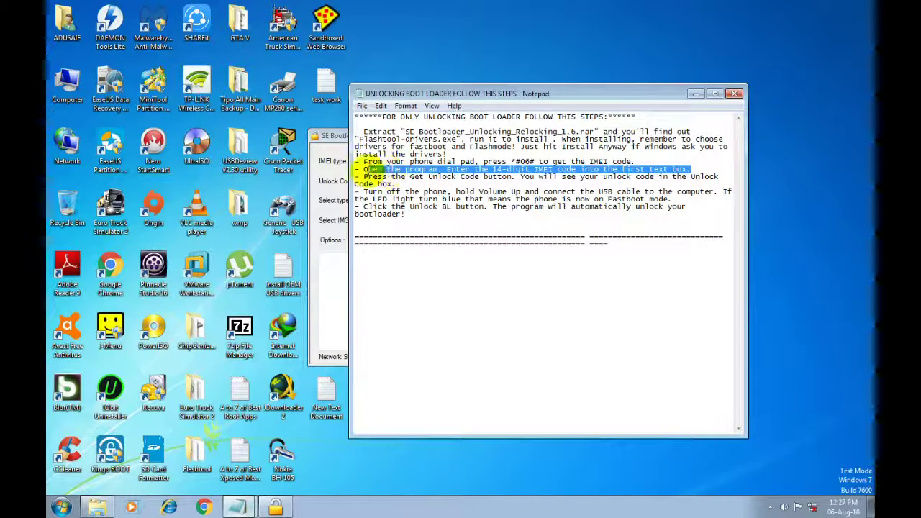
{"action": "left_click", "coordinate": [333, 148]}
{"action": "right_click", "coordinate": [456, 158]}
{"action": "left_click", "coordinate": [495, 210]}
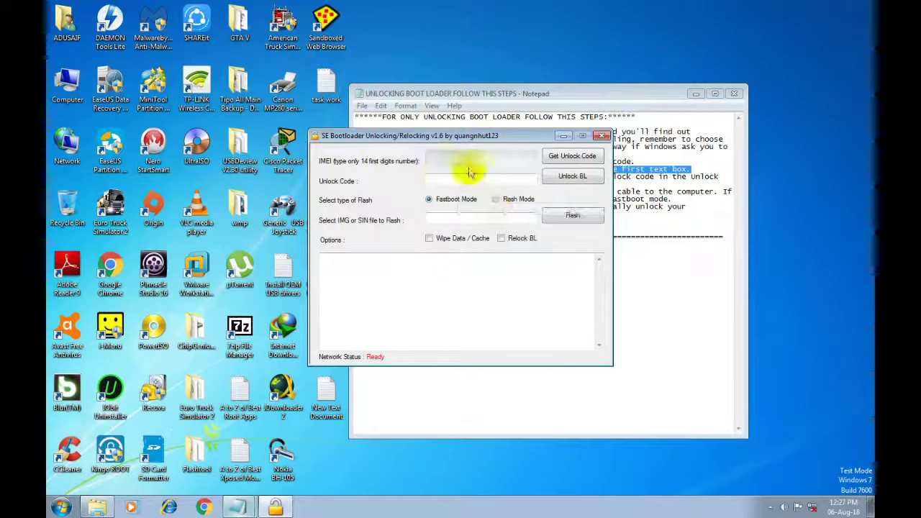
{"action": "left_click", "coordinate": [488, 100]}
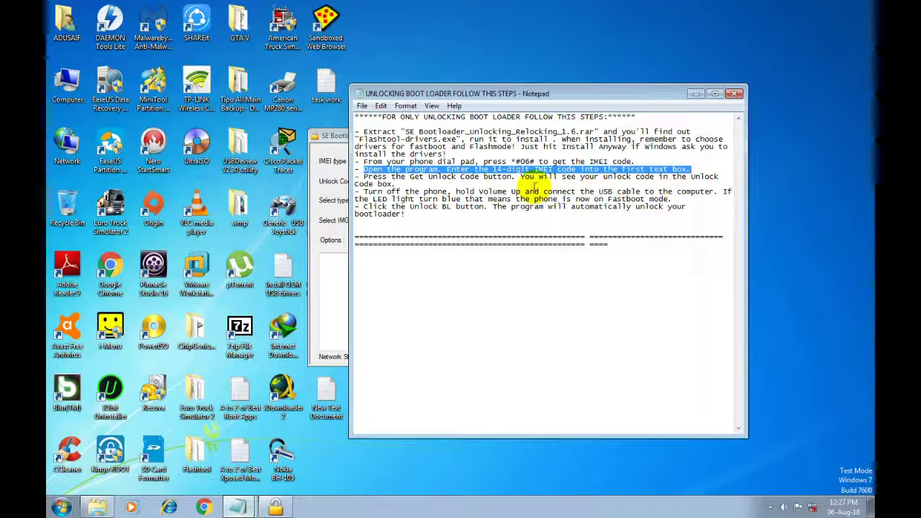
Step: Try to get the unlock code for the entered IMEI and consult the unlocking notes
{"action": "left_click", "coordinate": [324, 137]}
{"action": "left_click", "coordinate": [572, 158]}
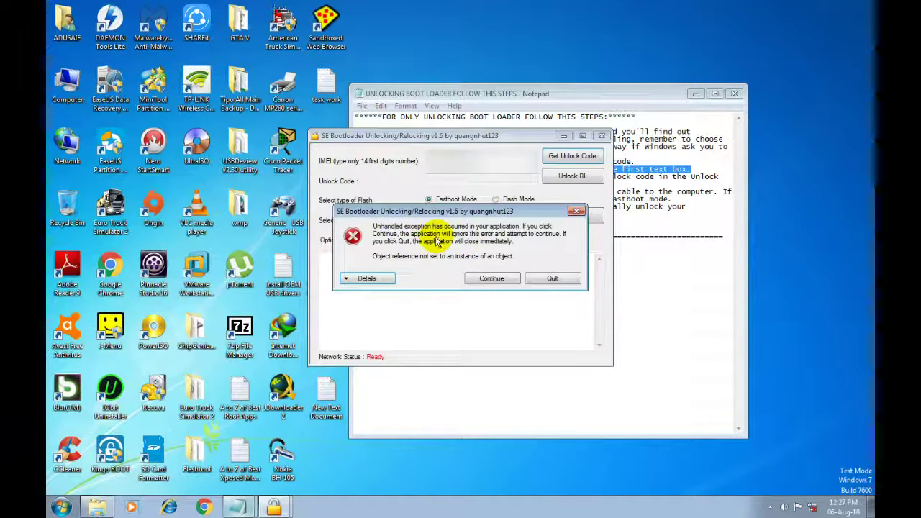
{"action": "left_click", "coordinate": [492, 278]}
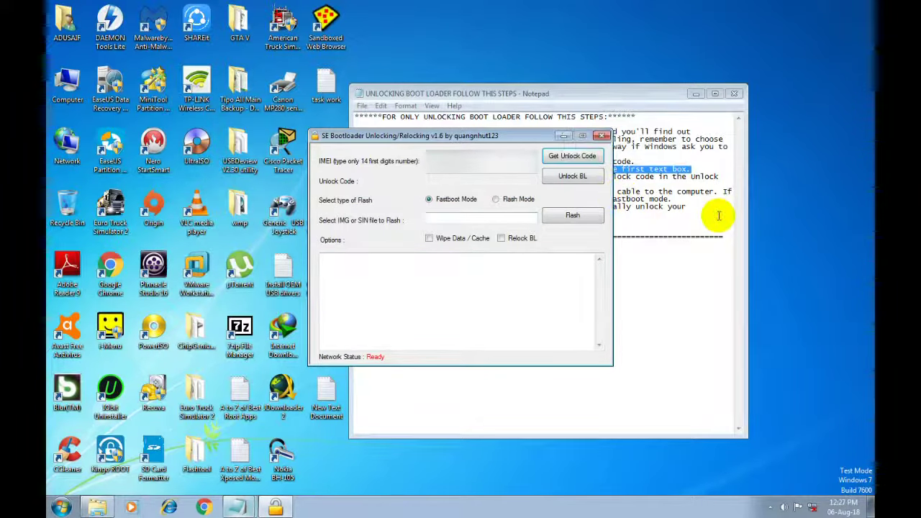
{"action": "left_click", "coordinate": [658, 216]}
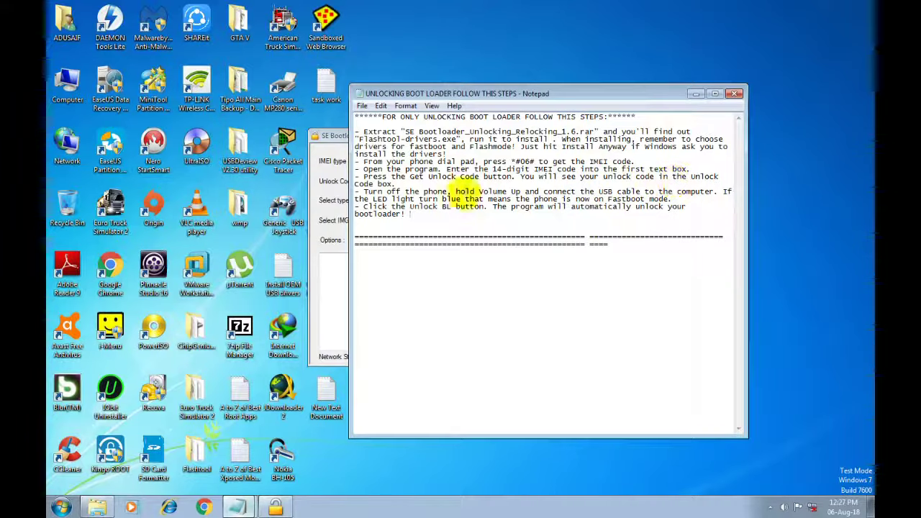
{"action": "left_click", "coordinate": [333, 143]}
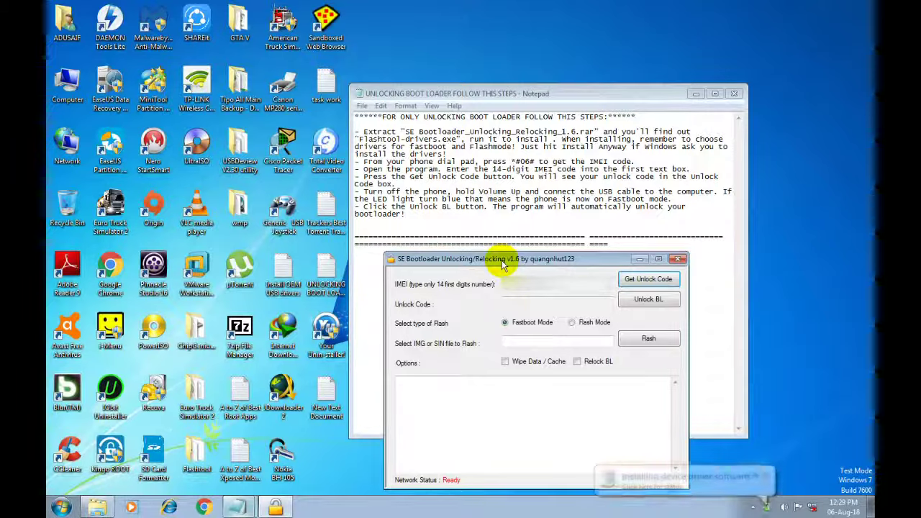
Step: Check the driver installation status of the connected phone and close the status window
{"action": "left_click", "coordinate": [669, 484]}
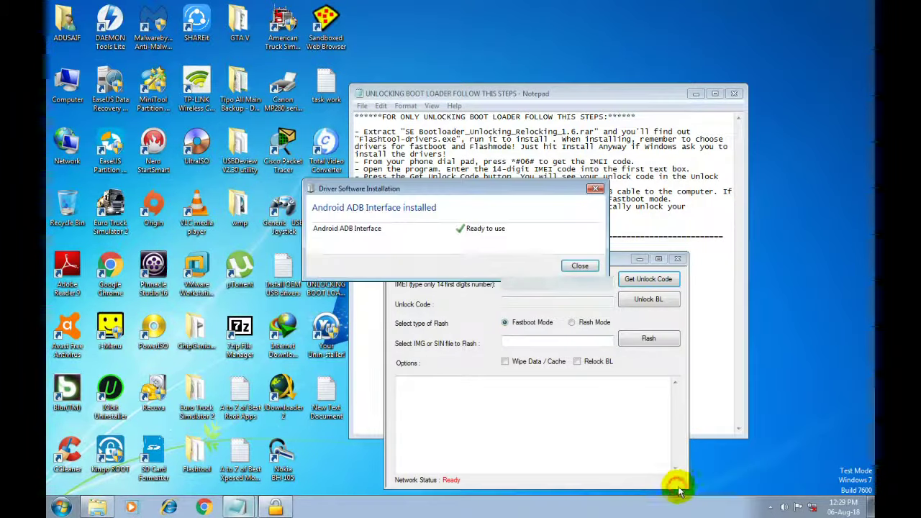
{"action": "left_click", "coordinate": [578, 266]}
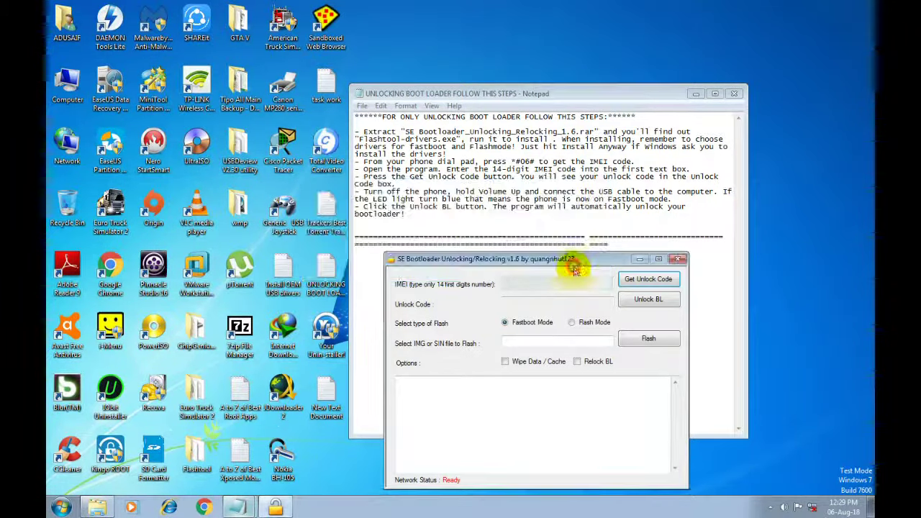
Step: Open Device Manager with devmgmt.msc and locate Android ADB Interface under SAMSUNG Android Phone
{"action": "key", "text": "super+r"}
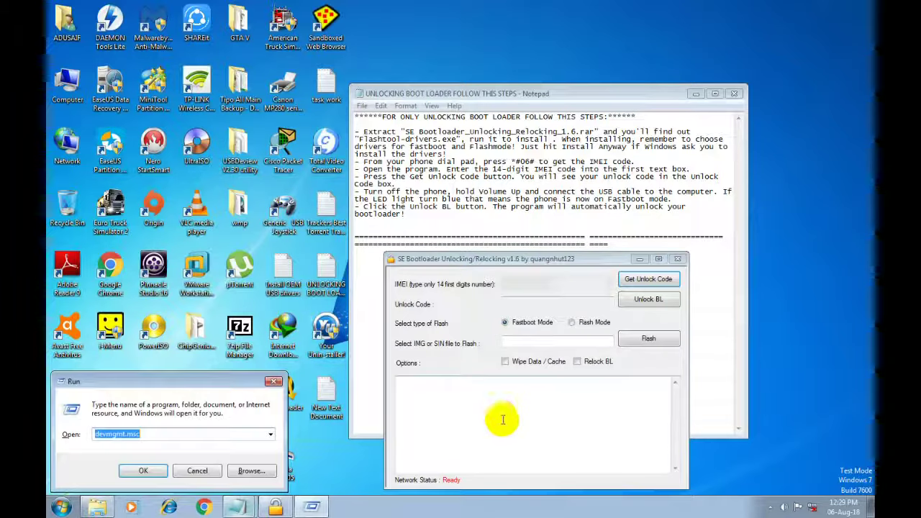
{"action": "left_click", "coordinate": [139, 475]}
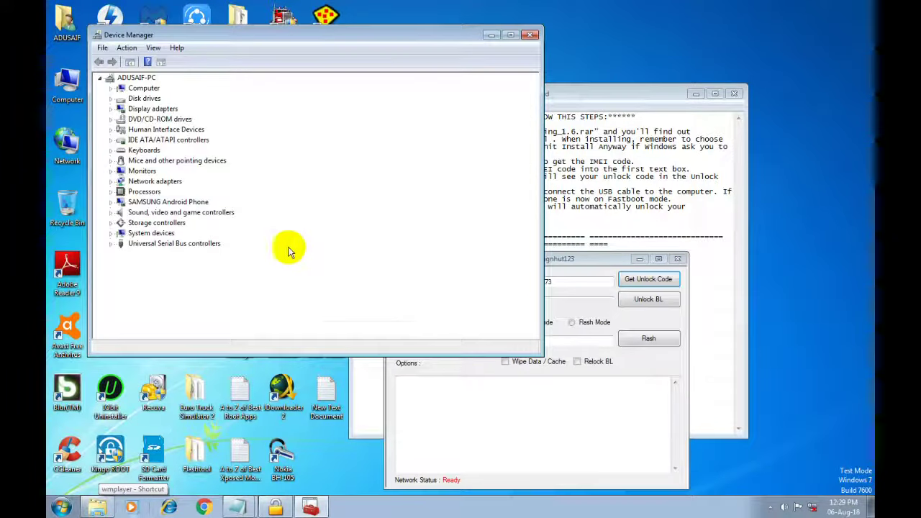
{"action": "left_click", "coordinate": [111, 202]}
{"action": "left_click", "coordinate": [111, 203]}
{"action": "left_click", "coordinate": [111, 202]}
{"action": "left_click", "coordinate": [111, 202]}
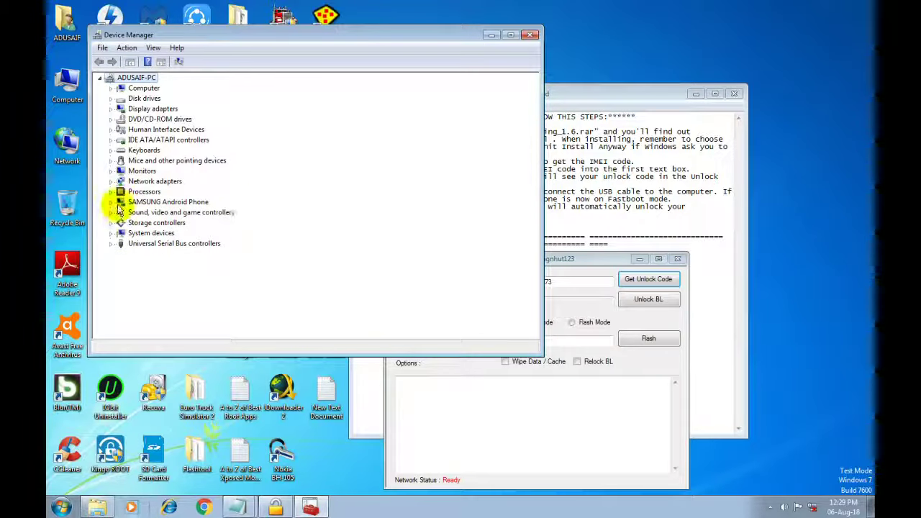
{"action": "left_click", "coordinate": [112, 202]}
{"action": "left_click", "coordinate": [169, 212]}
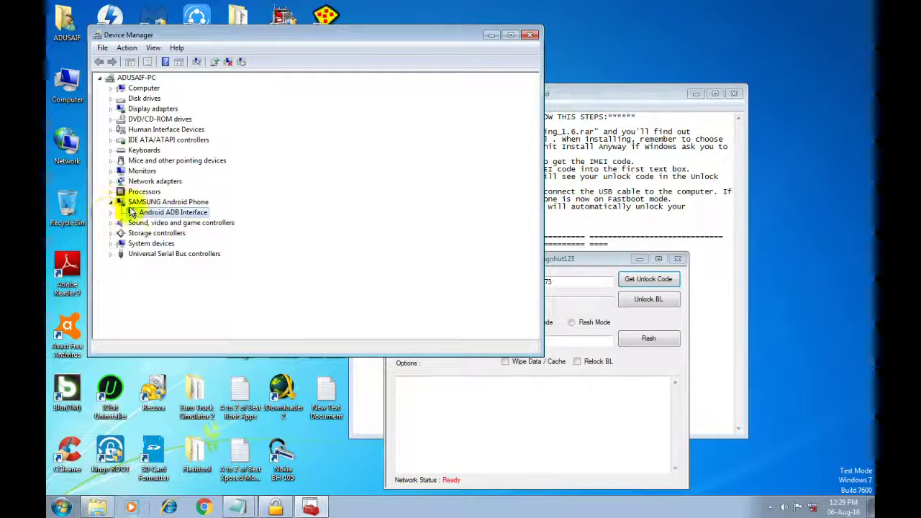
Step: Review the general, driver and detail properties of Android ADB Interface and minimize Device Manager
{"action": "right_click", "coordinate": [179, 212]}
{"action": "left_click", "coordinate": [223, 282]}
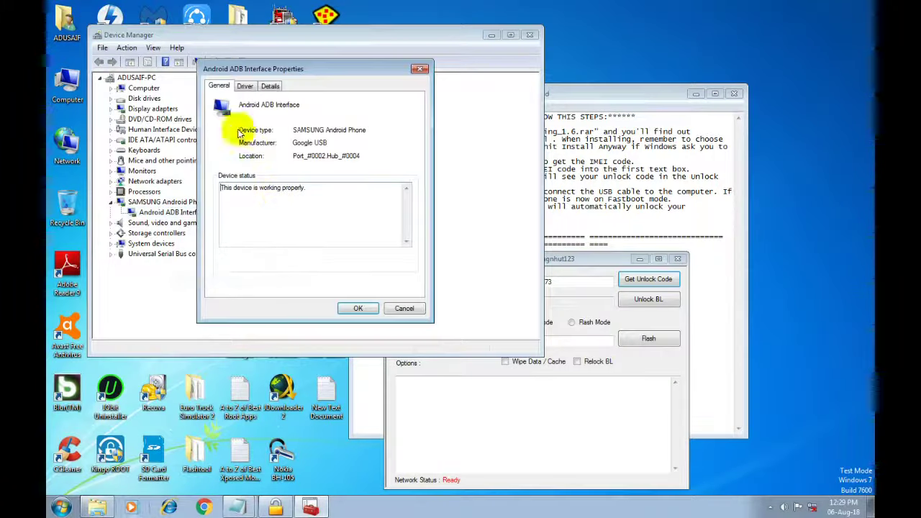
{"action": "left_click", "coordinate": [245, 85]}
{"action": "left_click", "coordinate": [270, 86]}
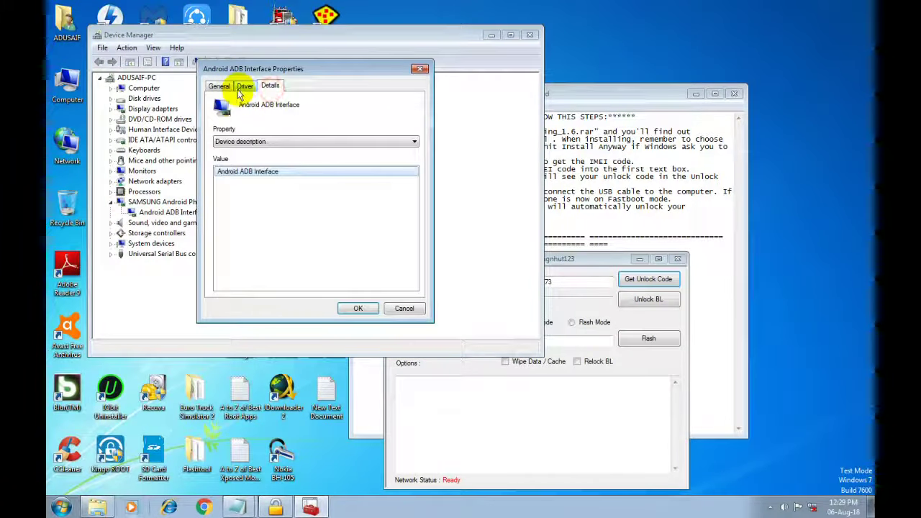
{"action": "left_click", "coordinate": [243, 86]}
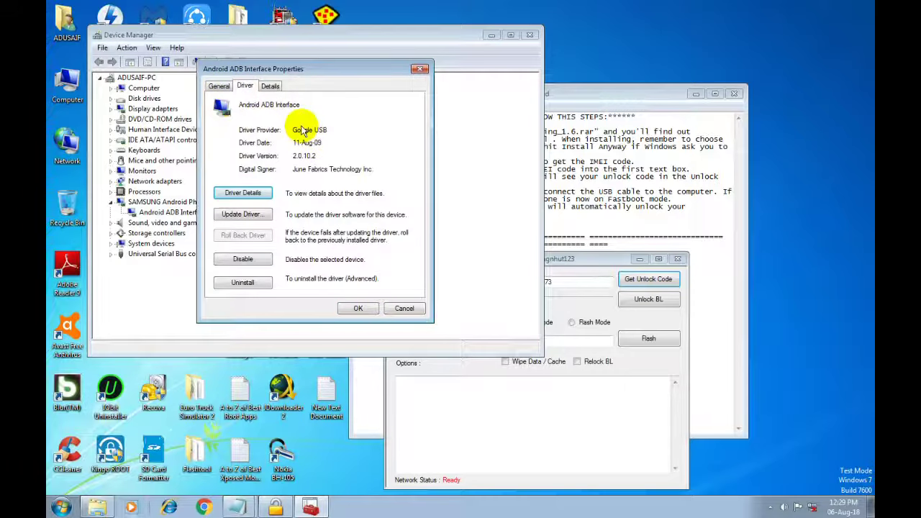
{"action": "left_click", "coordinate": [218, 87]}
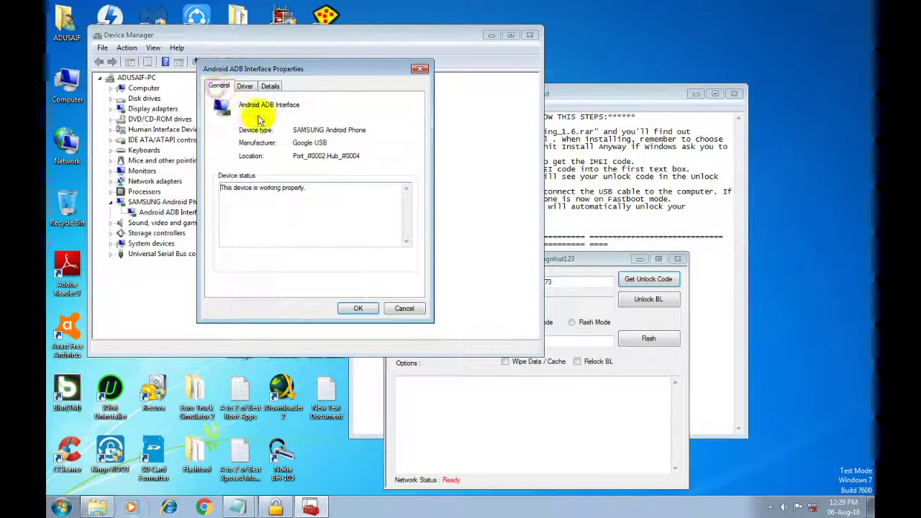
{"action": "left_click", "coordinate": [400, 308]}
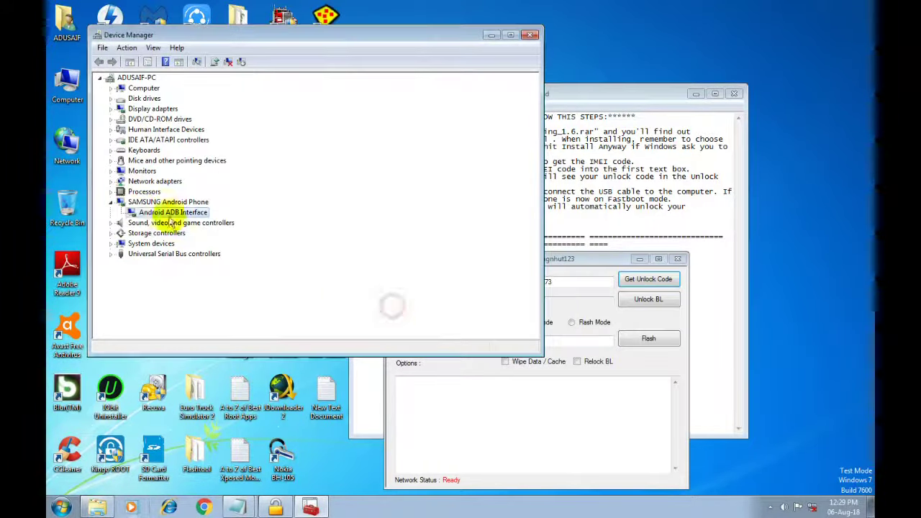
{"action": "left_click", "coordinate": [110, 203]}
{"action": "left_click", "coordinate": [492, 34]}
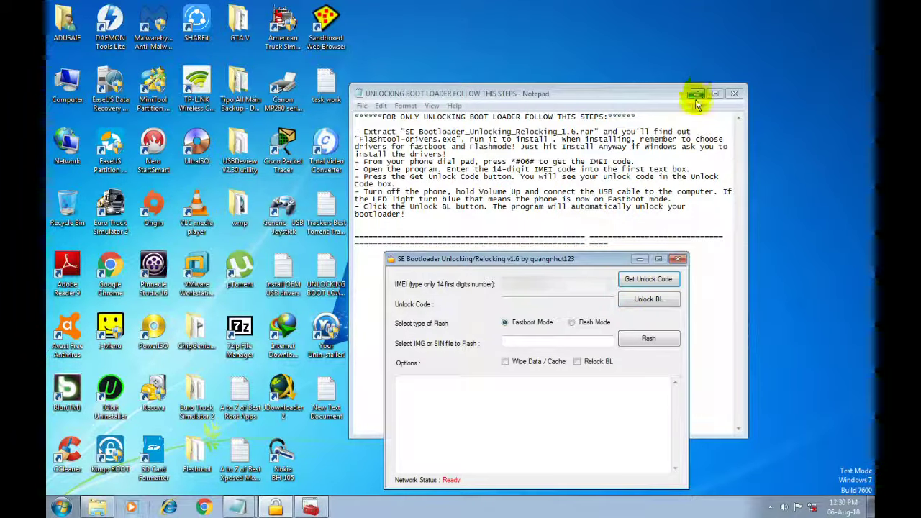
Step: Try to unlock the bootloader without an unlock code and try again to get the code
{"action": "left_click", "coordinate": [642, 299]}
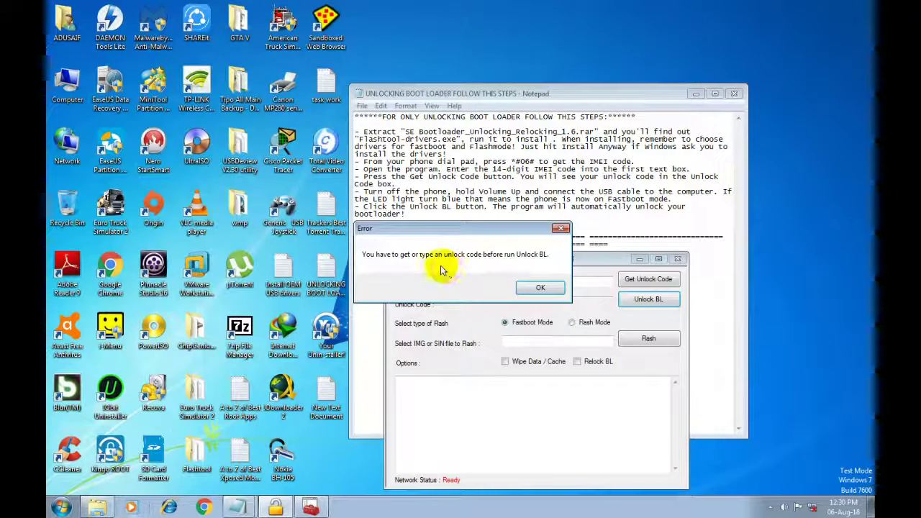
{"action": "left_click", "coordinate": [542, 290]}
{"action": "left_click", "coordinate": [651, 278]}
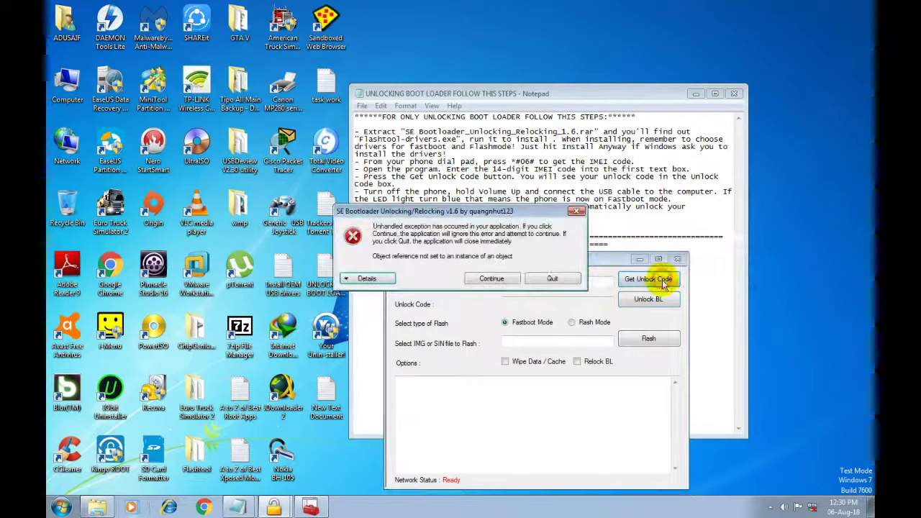
{"action": "left_click", "coordinate": [491, 277]}
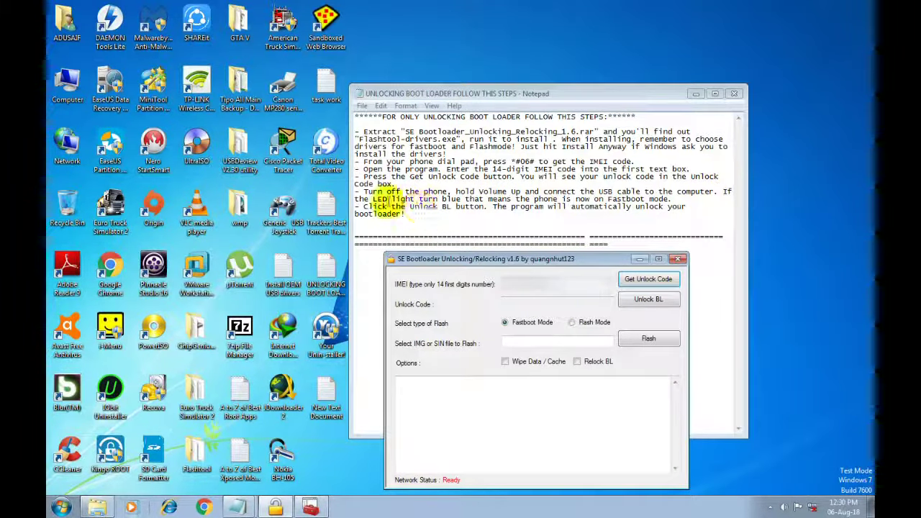
Step: Request the unlock code once more, view the exception details and quit the bootloader tool
{"action": "left_click", "coordinate": [645, 279]}
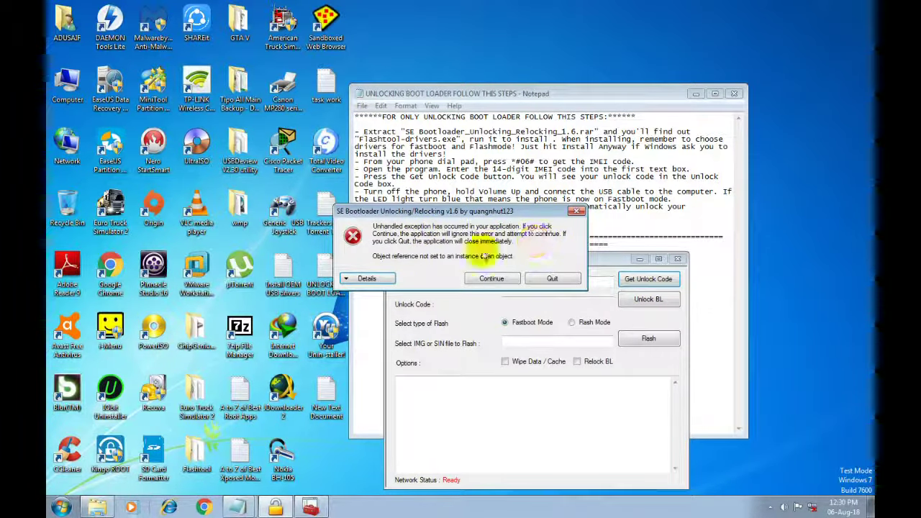
{"action": "left_click", "coordinate": [368, 280]}
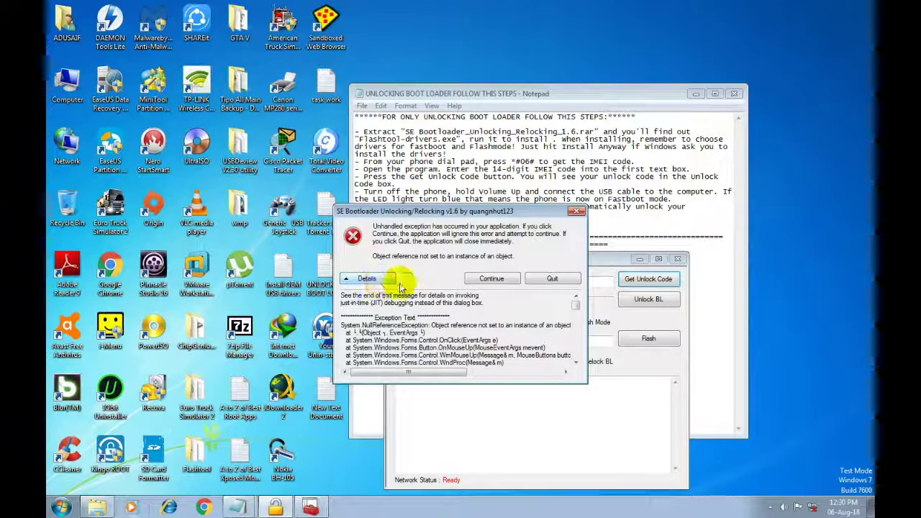
{"action": "left_click", "coordinate": [559, 278]}
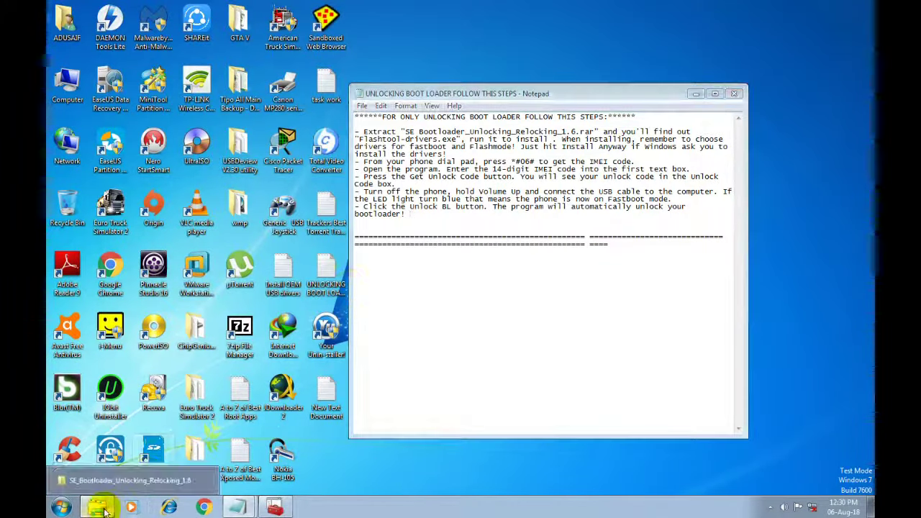
Step: Relaunch SE Bootloader_Unlocking_Relocking as administrator from the SE_Bootloader_Unlocking_Relocking_1.6 folder
{"action": "left_click", "coordinate": [86, 477]}
{"action": "right_click", "coordinate": [206, 117]}
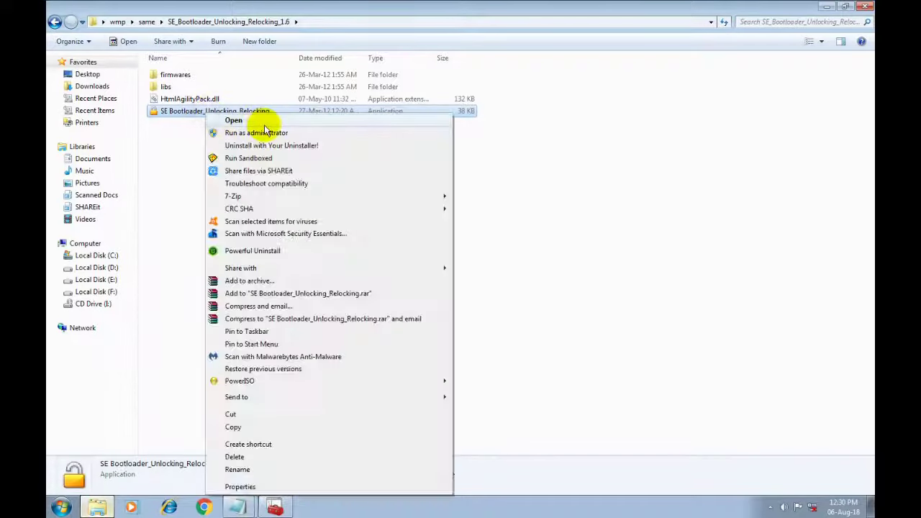
{"action": "left_click", "coordinate": [273, 134]}
{"action": "left_click", "coordinate": [527, 288]}
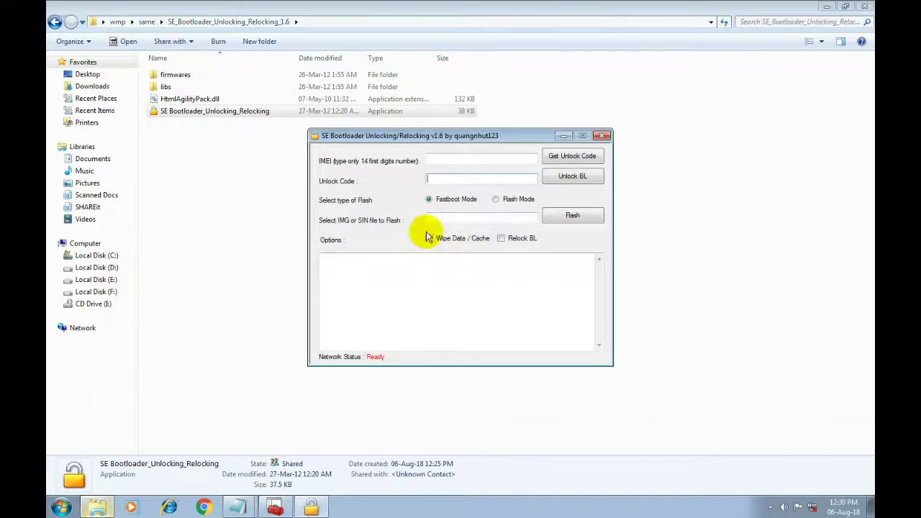
Step: Look through the tool's firmwares, libs and x10flasher_lib folders and close the folder window
{"action": "double_click", "coordinate": [223, 76]}
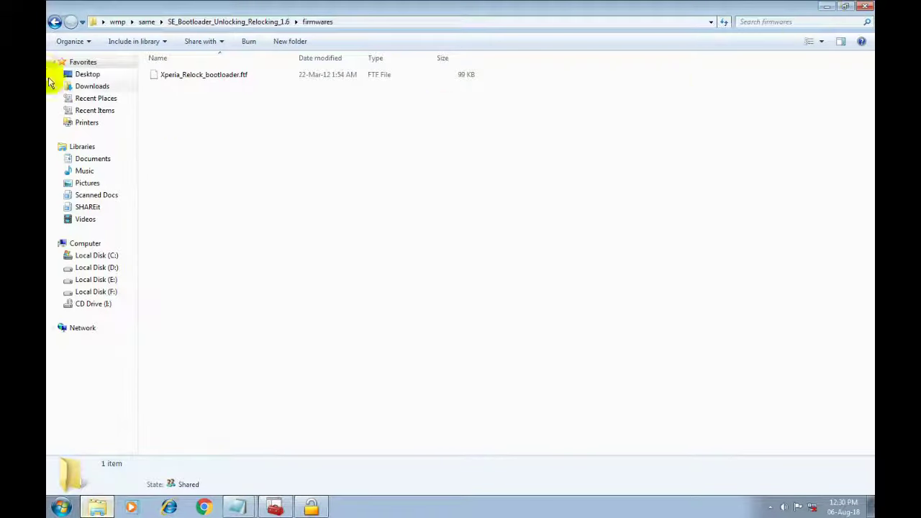
{"action": "left_click", "coordinate": [55, 22]}
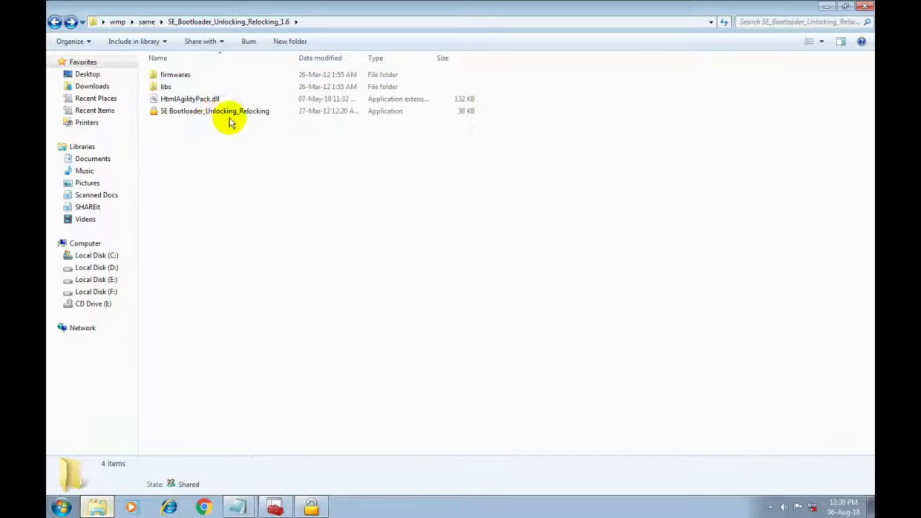
{"action": "double_click", "coordinate": [215, 89]}
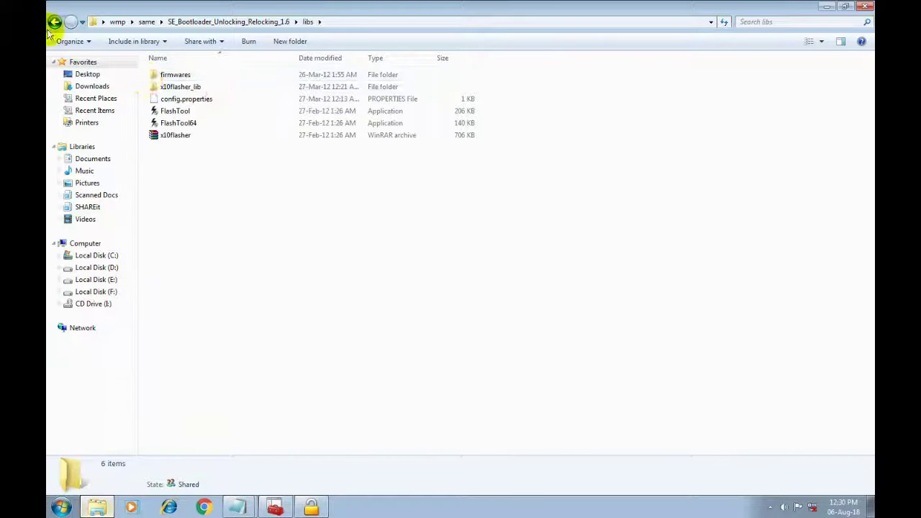
{"action": "double_click", "coordinate": [214, 74]}
{"action": "left_click", "coordinate": [56, 21]}
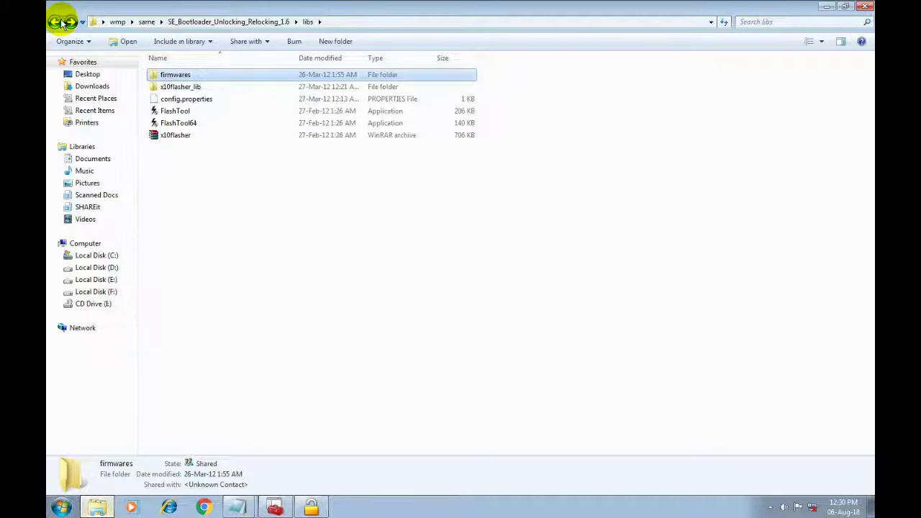
{"action": "double_click", "coordinate": [229, 85]}
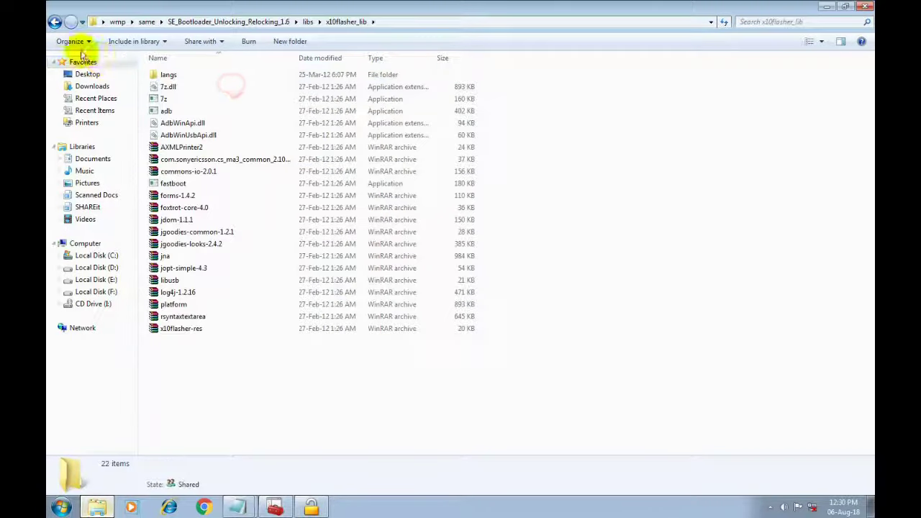
{"action": "left_click", "coordinate": [866, 6]}
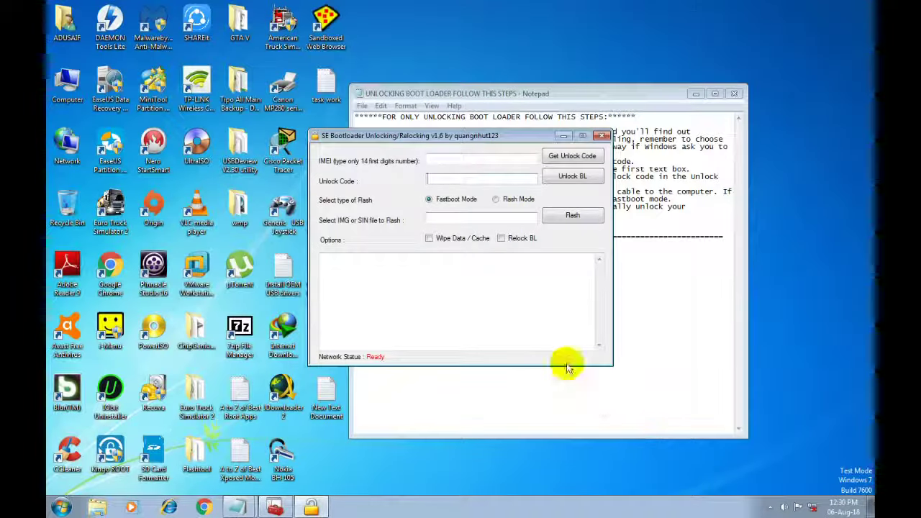
Step: Paste the phone's 14-digit IMEI into the relaunched bootloader tool and request the unlock code
{"action": "right_click", "coordinate": [452, 161]}
{"action": "left_click", "coordinate": [473, 212]}
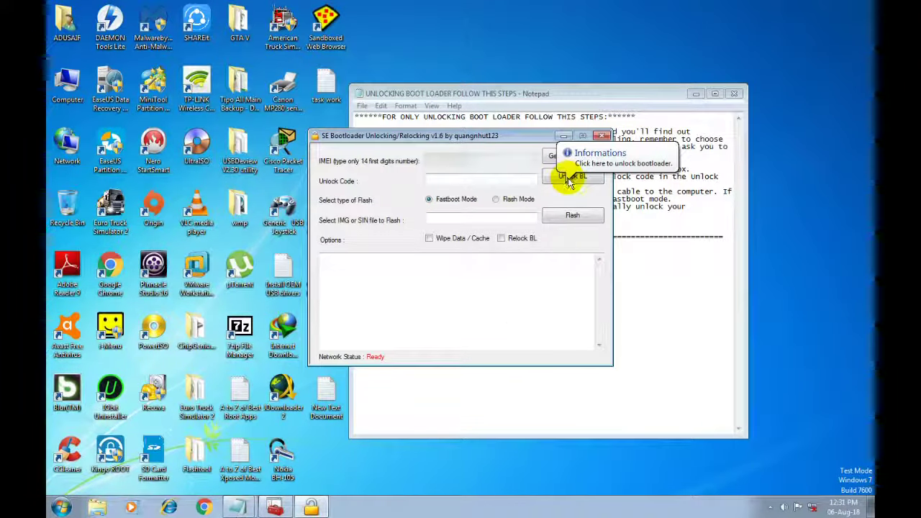
{"action": "left_click", "coordinate": [544, 162]}
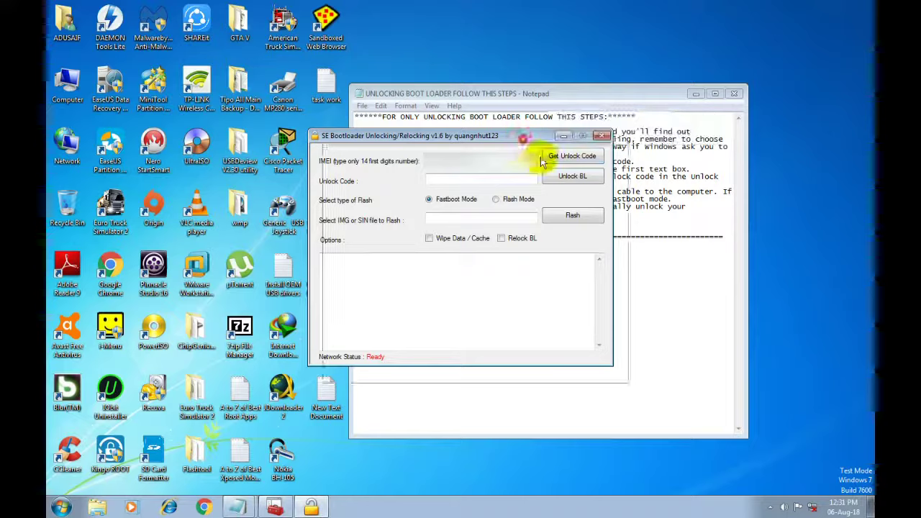
Step: Arrange the bootloader tool below the unlocking instructions note, check the tool's unlock code request option, and minimize the note
{"action": "left_click_drag", "start_coordinate": [522, 140], "coordinate": [610, 237]}
{"action": "left_click_drag", "start_coordinate": [576, 104], "coordinate": [582, 70]}
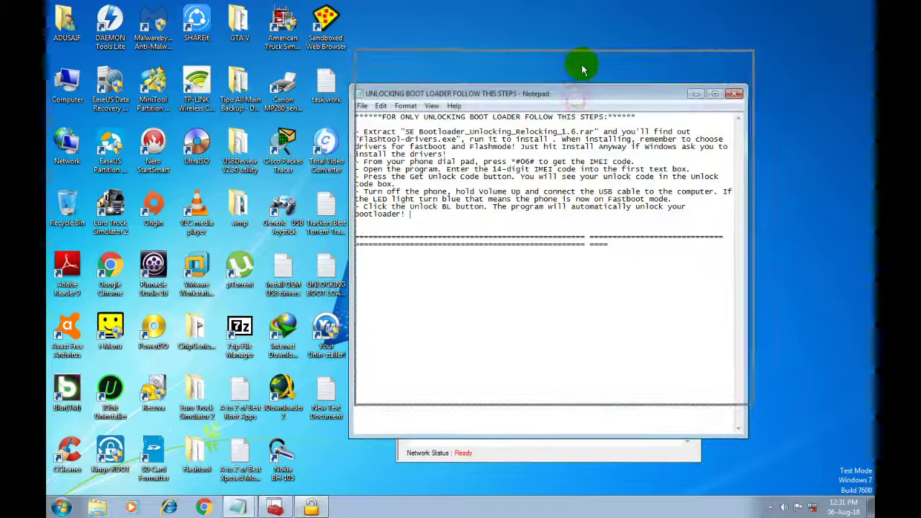
{"action": "left_click", "coordinate": [571, 425]}
{"action": "mouse_move", "coordinate": [252, 498]}
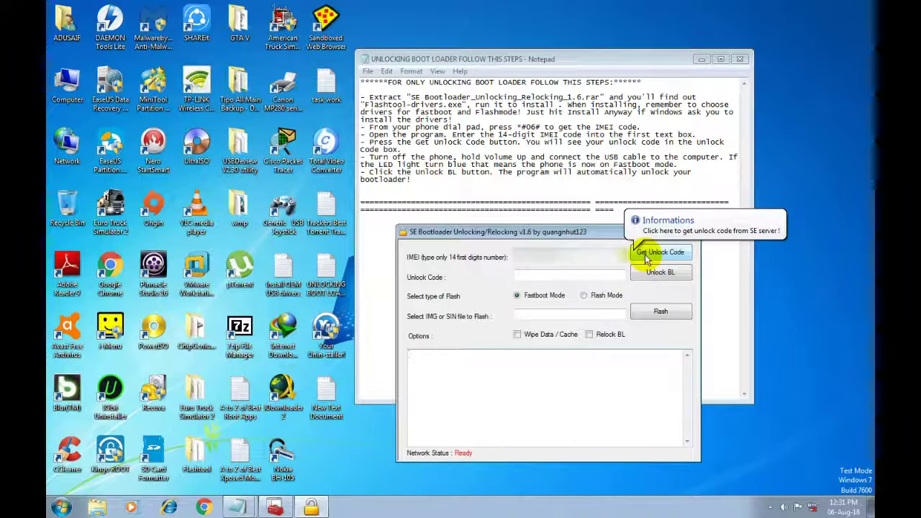
{"action": "left_click", "coordinate": [698, 64]}
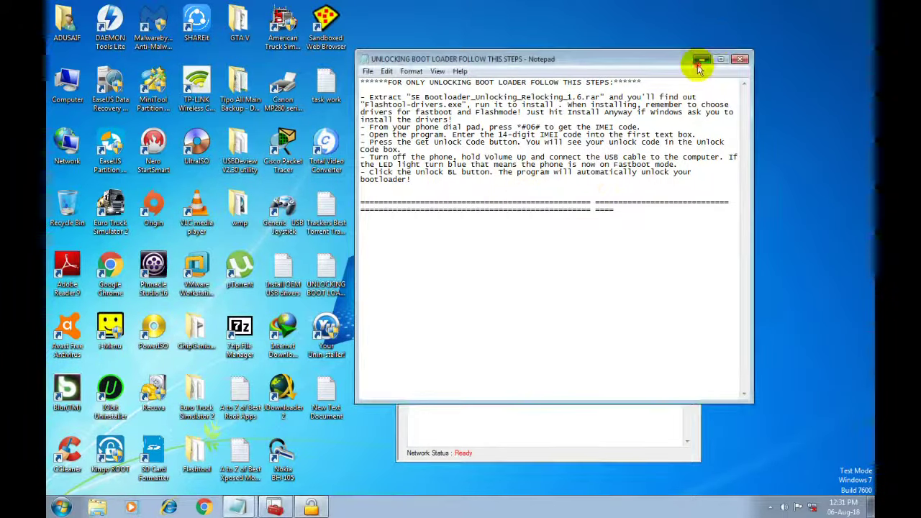
{"action": "left_click", "coordinate": [699, 61]}
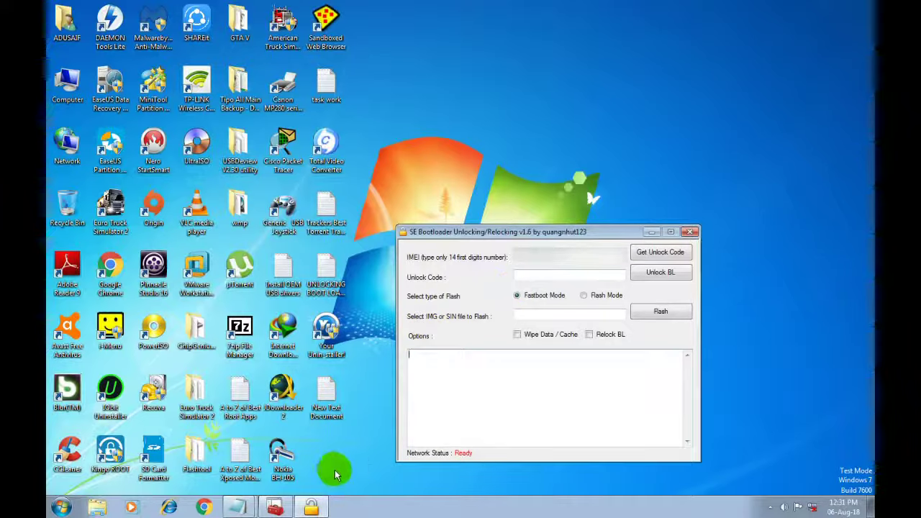
Step: Copy the unlock code from the New Text Document note, close the note and paste the code into the tool's Unlock Code field
{"action": "left_click", "coordinate": [248, 480]}
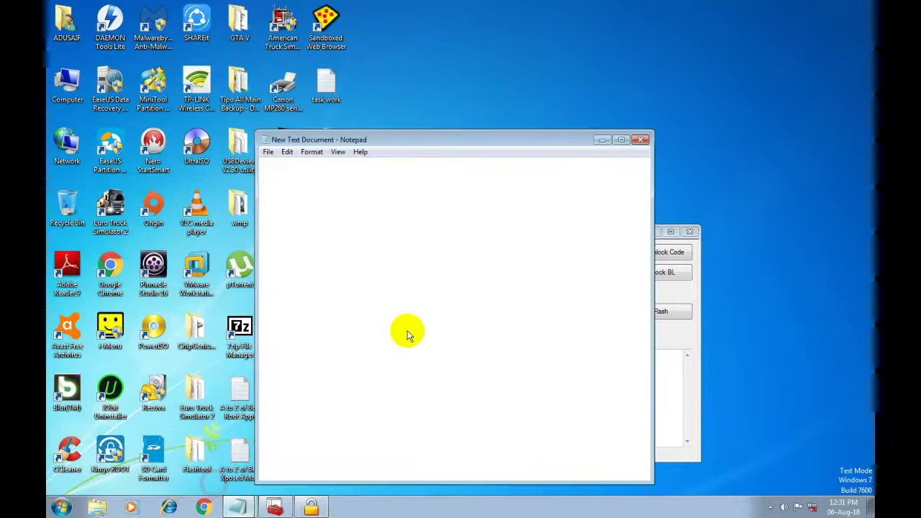
{"action": "left_click_drag", "start_coordinate": [336, 208], "coordinate": [242, 208]}
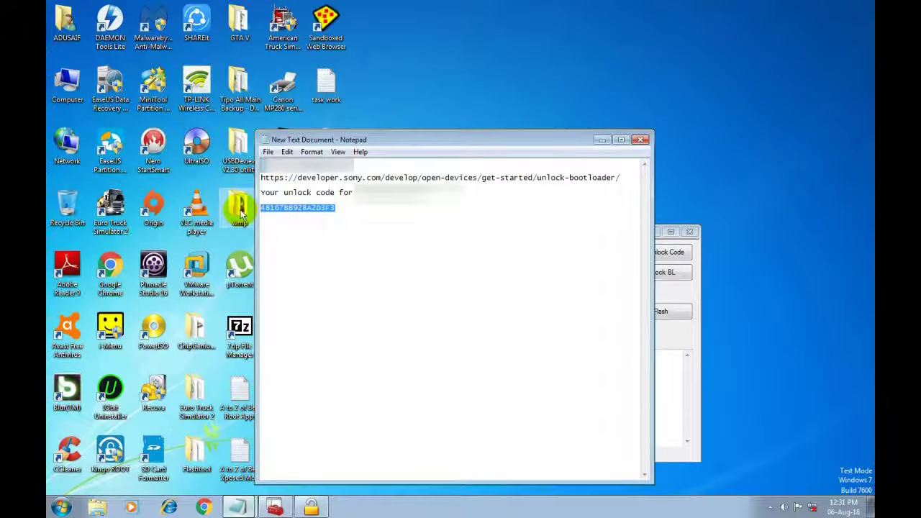
{"action": "left_click", "coordinate": [350, 208]}
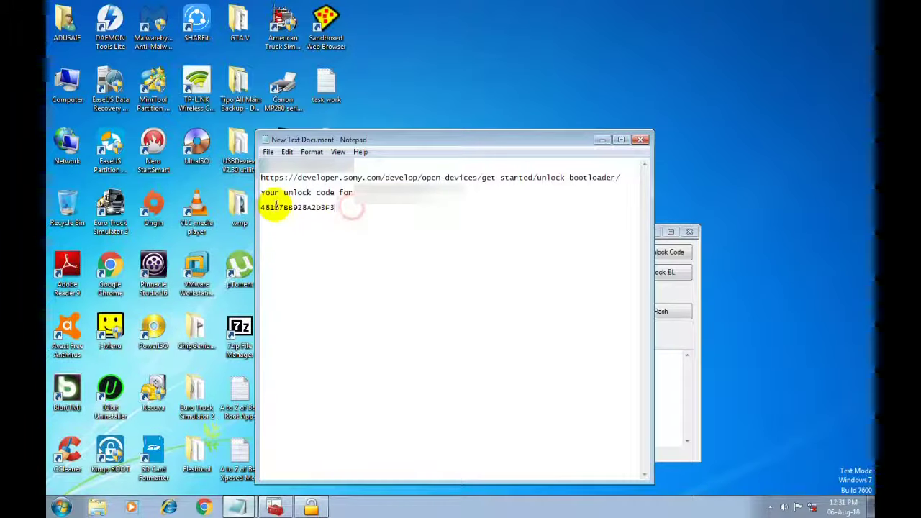
{"action": "left_click", "coordinate": [639, 139]}
{"action": "left_click", "coordinate": [552, 275]}
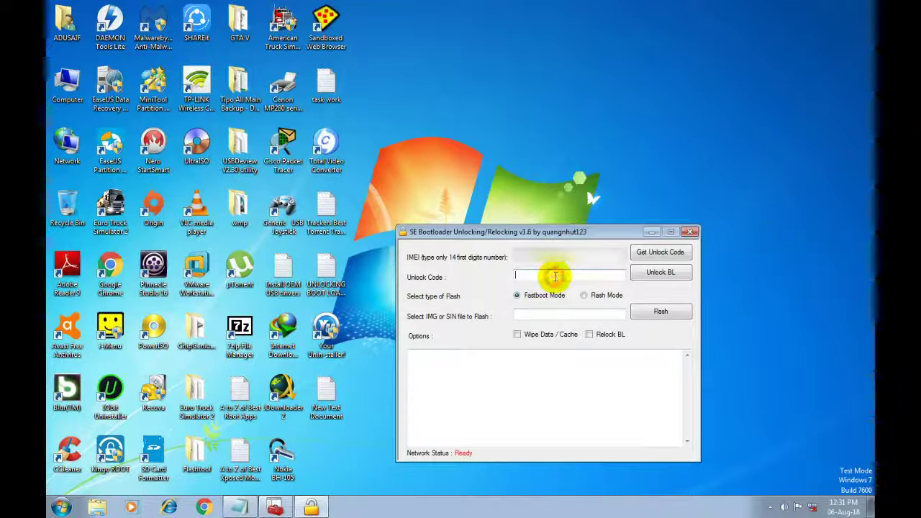
{"action": "right_click", "coordinate": [554, 276]}
{"action": "left_click", "coordinate": [598, 328]}
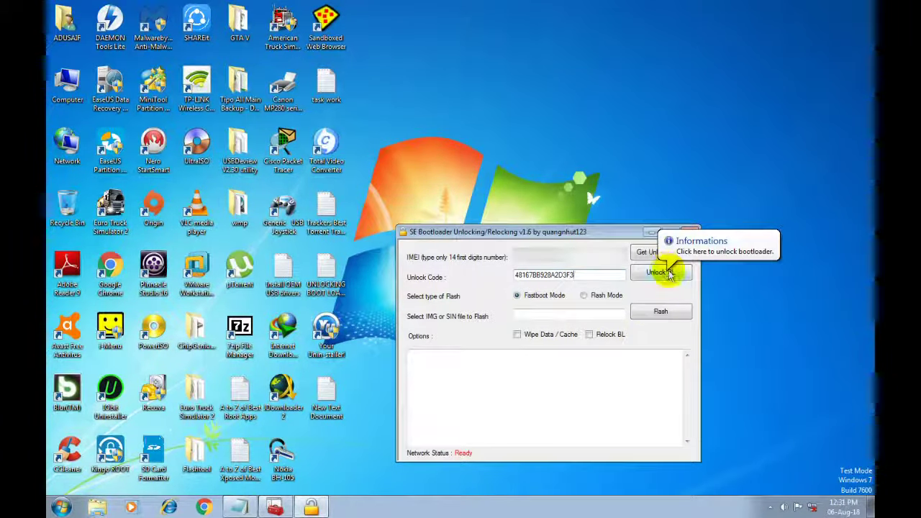
Step: Reopen the unlocking instructions note above the bootloader tool and highlight the final instruction about Unlock BL
{"action": "left_click_drag", "start_coordinate": [563, 233], "coordinate": [566, 125]}
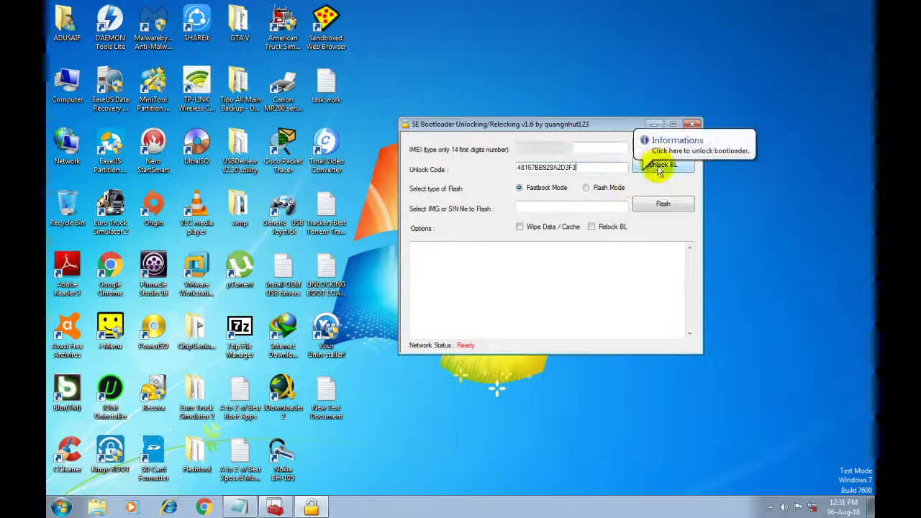
{"action": "mouse_move", "coordinate": [248, 509]}
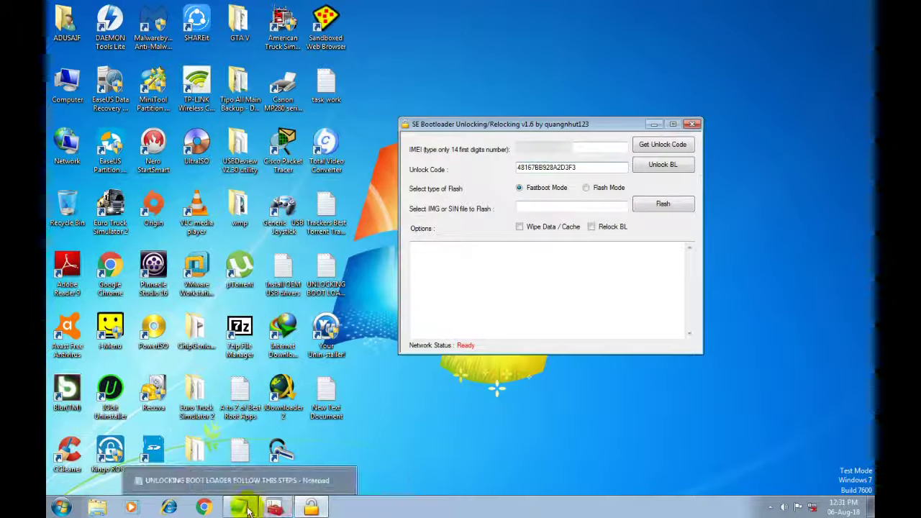
{"action": "left_click", "coordinate": [242, 484]}
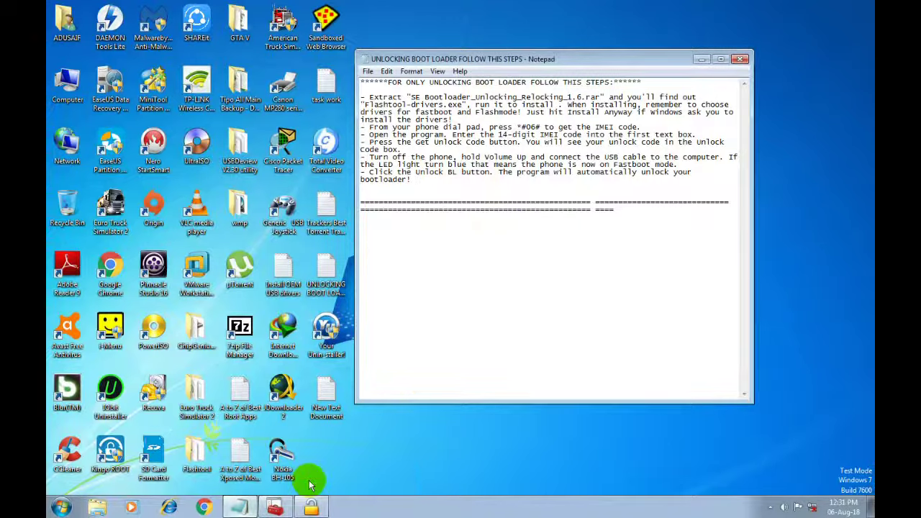
{"action": "left_click", "coordinate": [312, 508]}
{"action": "left_click_drag", "start_coordinate": [547, 123], "coordinate": [547, 189]}
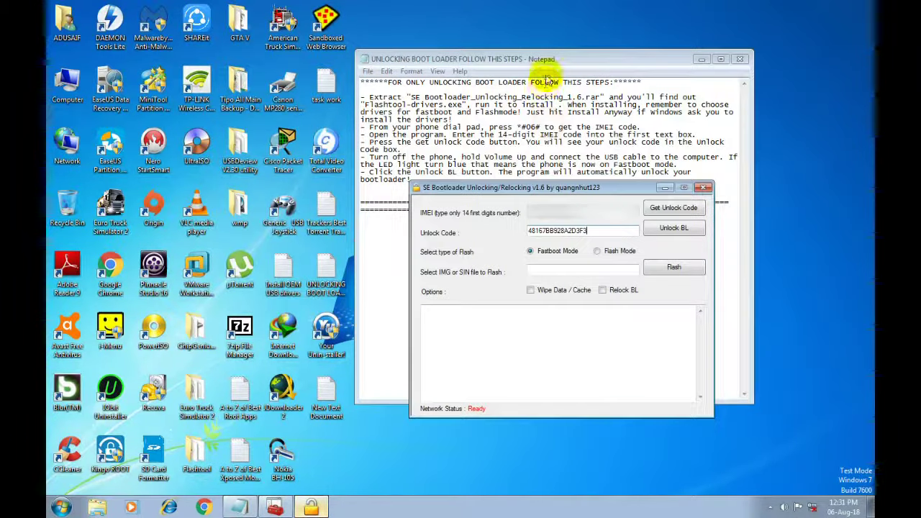
{"action": "left_click", "coordinate": [558, 58]}
{"action": "left_click_drag", "start_coordinate": [559, 58], "coordinate": [564, 15]}
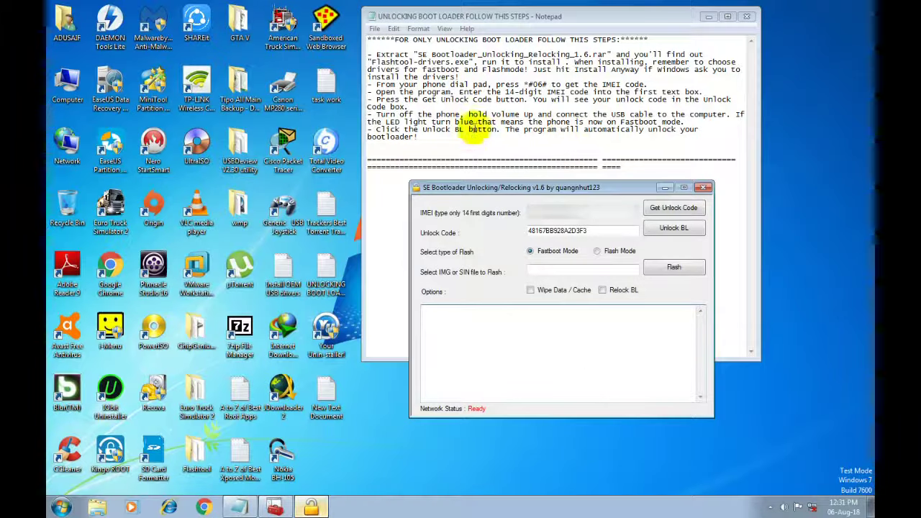
{"action": "left_click", "coordinate": [378, 131]}
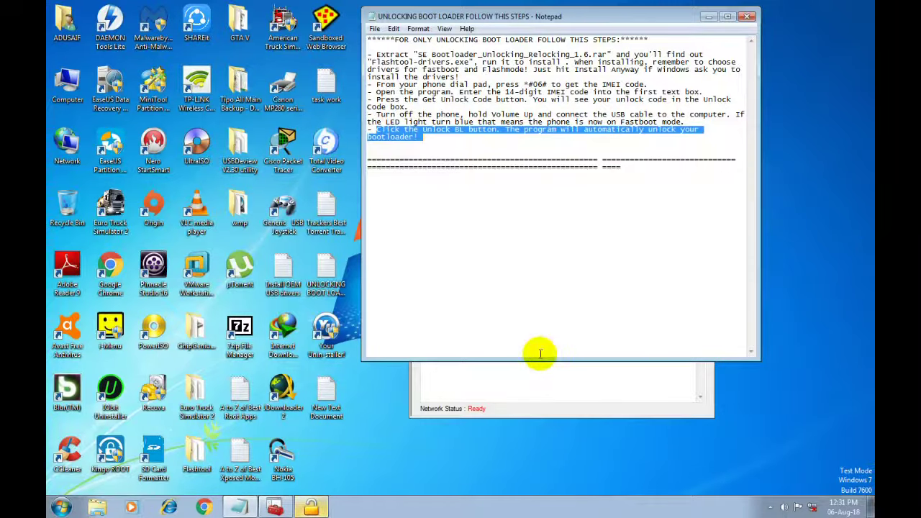
Step: Unlock the phone's bootloader with the entered unlock code and review the tool's log output
{"action": "left_click", "coordinate": [576, 395]}
{"action": "left_click", "coordinate": [673, 239]}
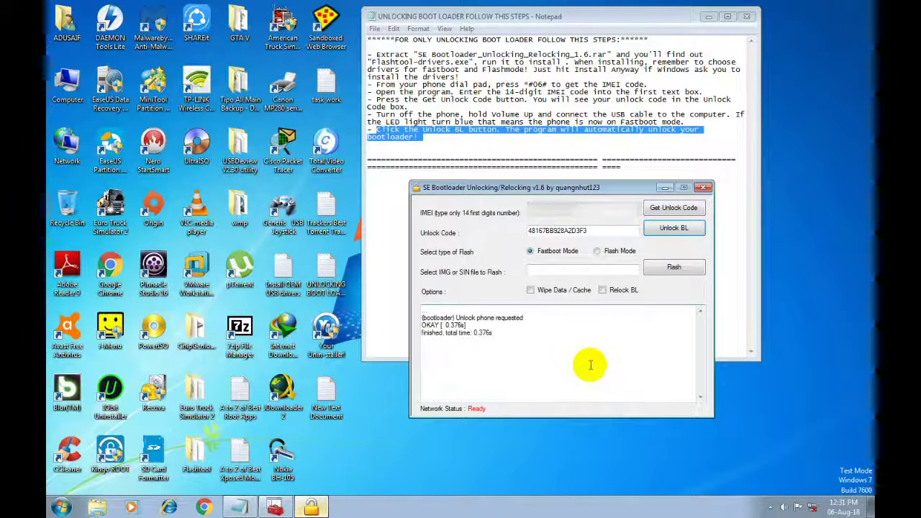
{"action": "left_click_drag", "start_coordinate": [578, 353], "coordinate": [395, 300]}
{"action": "left_click", "coordinate": [447, 335]}
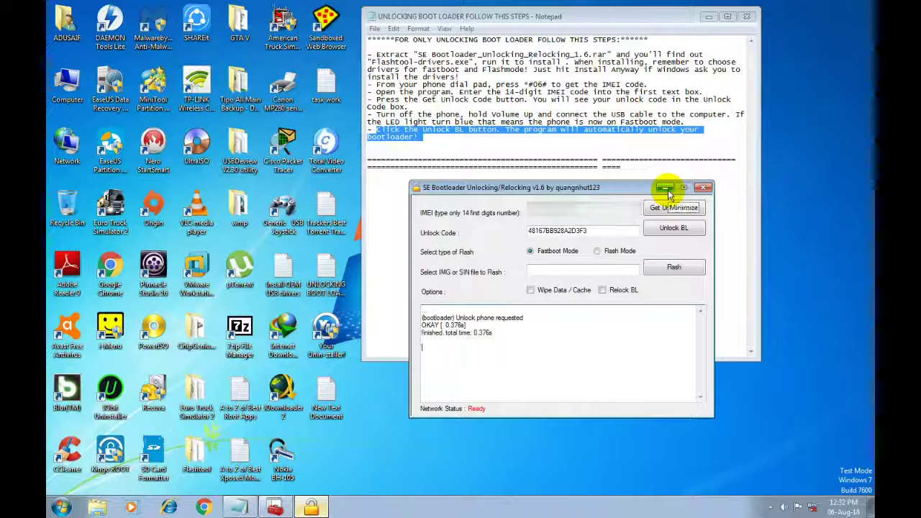
{"action": "left_click_drag", "start_coordinate": [536, 347], "coordinate": [429, 305]}
{"action": "left_click", "coordinate": [536, 363]}
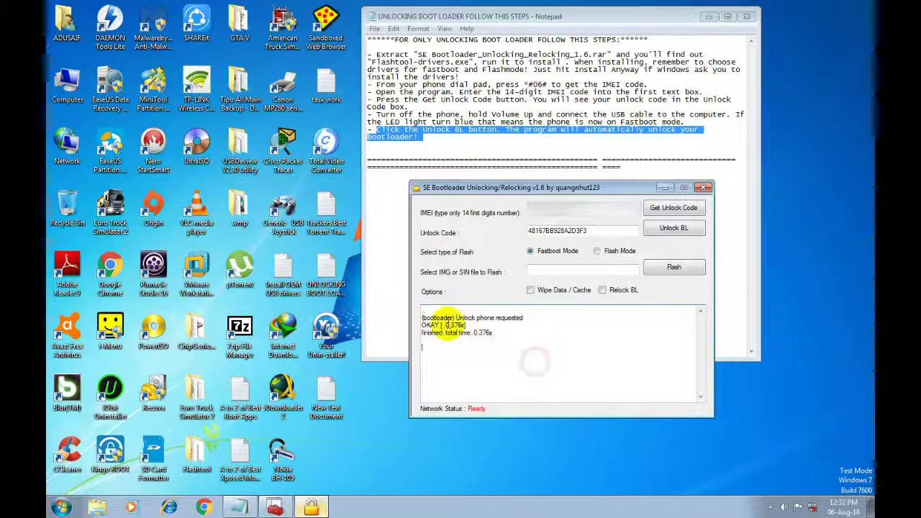
Step: Minimize the unlocking instructions note and close the bootloader tool
{"action": "left_click", "coordinate": [709, 17]}
{"action": "left_click", "coordinate": [657, 373]}
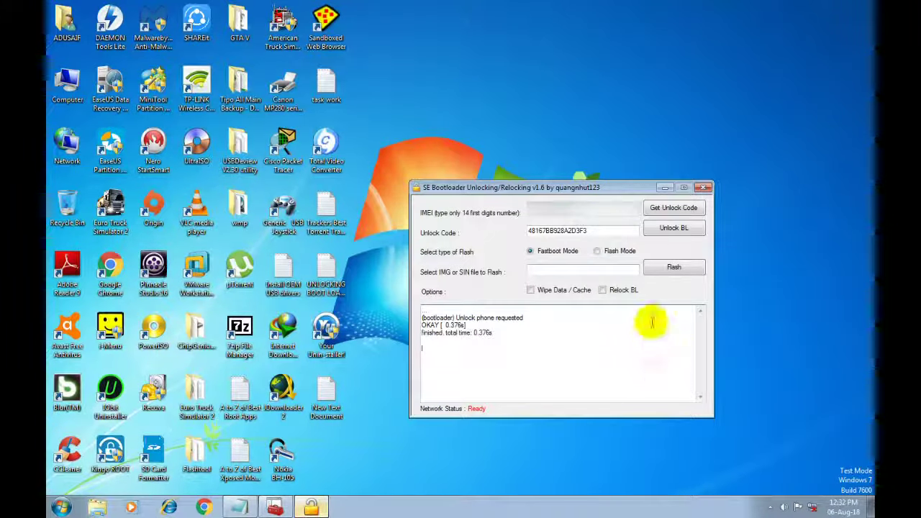
{"action": "left_click", "coordinate": [416, 189]}
{"action": "left_click", "coordinate": [436, 268]}
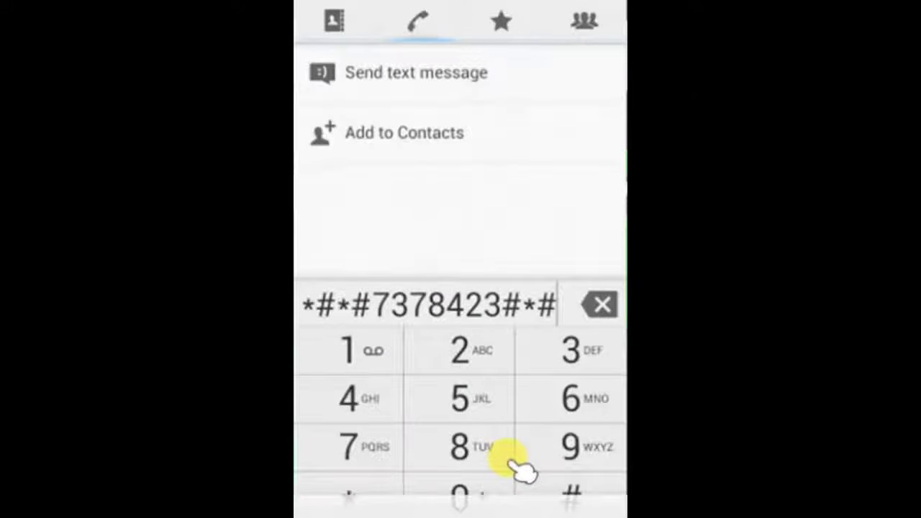
Step: Switch to the phone's dialer, finish entering the service code *#*#7378423#*#* and open Service info
{"action": "type", "text": "*"}
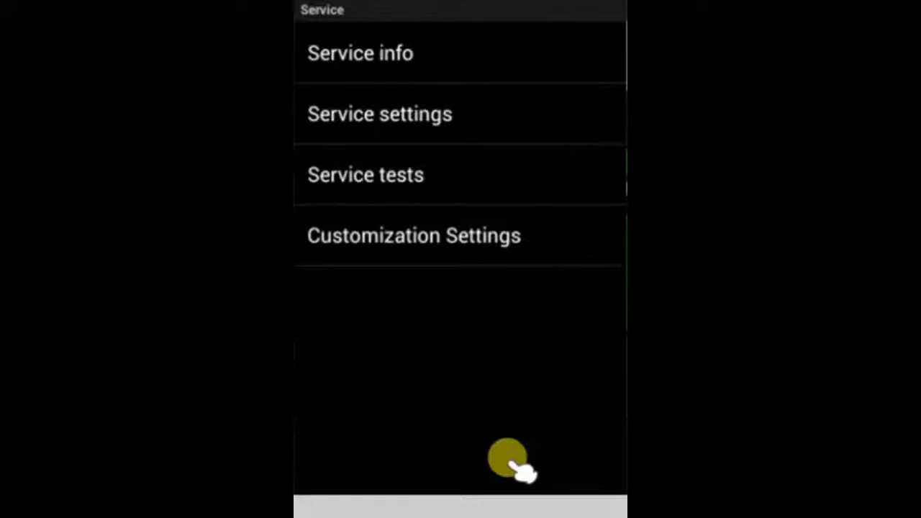
{"action": "left_click", "coordinate": [360, 53]}
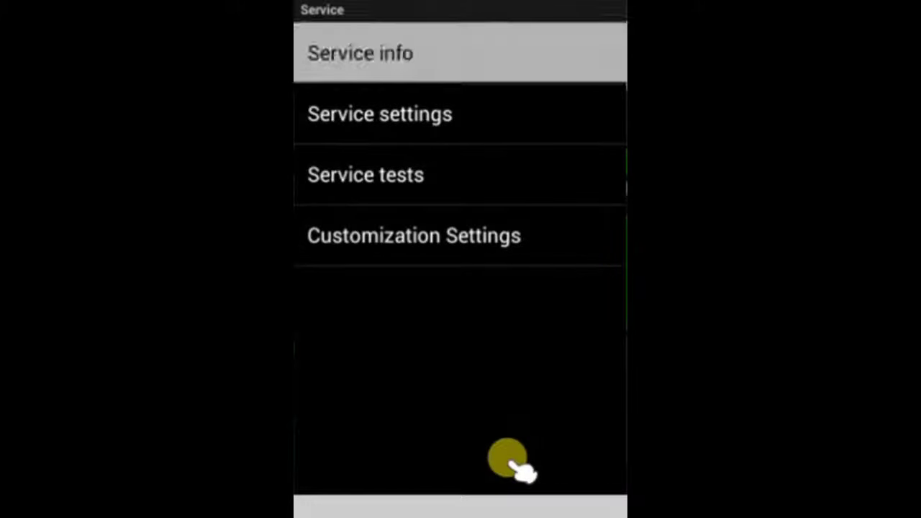